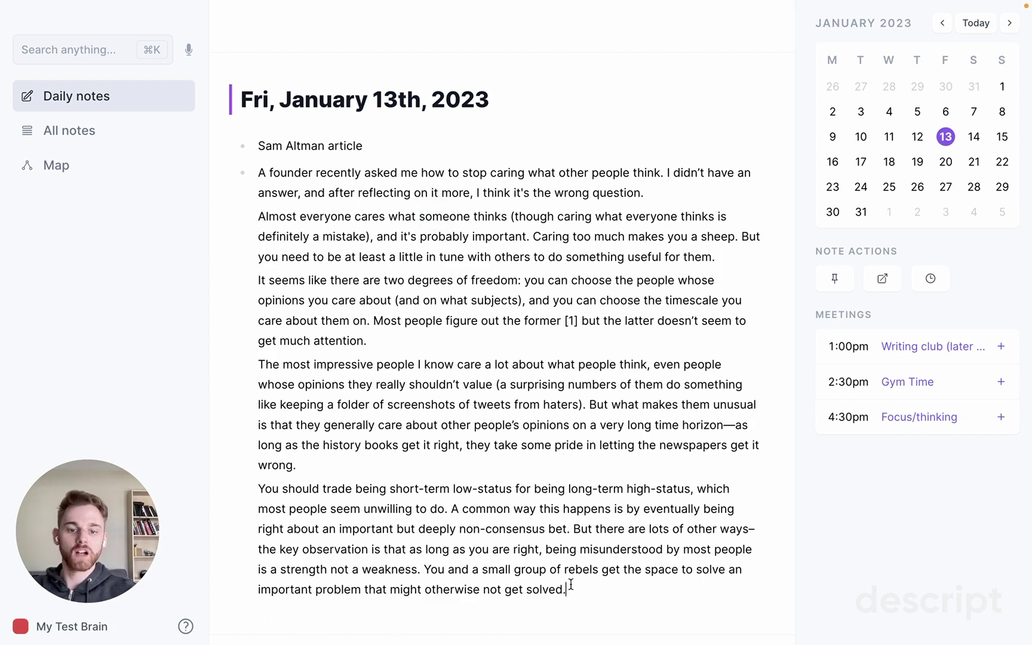
# - Replace the Sam Altman article paragraphs with four AI-generated key-takeaway bullets
pyautogui.scroll(1, 570, 586)
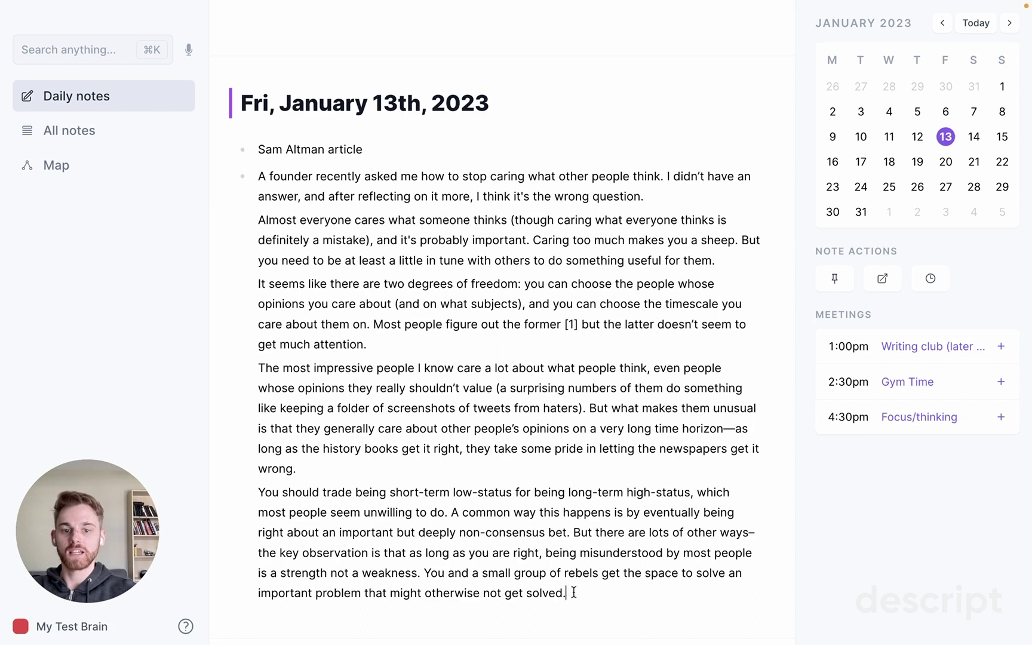
pyautogui.moveTo(571, 591); pyautogui.dragTo(242, 191)
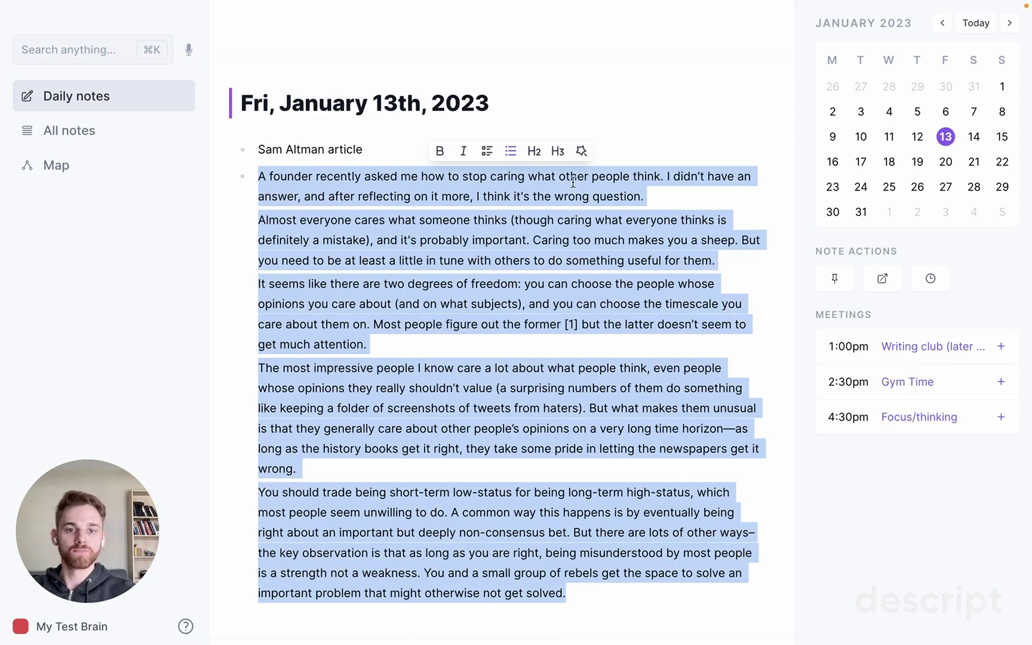
pyautogui.click(582, 151)
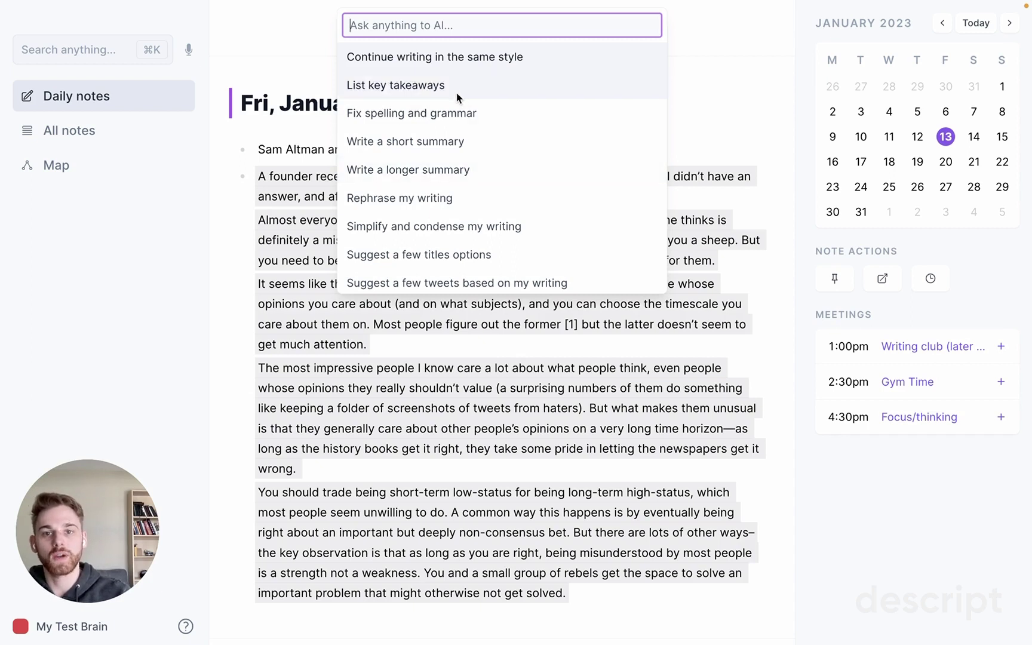
pyautogui.click(416, 90)
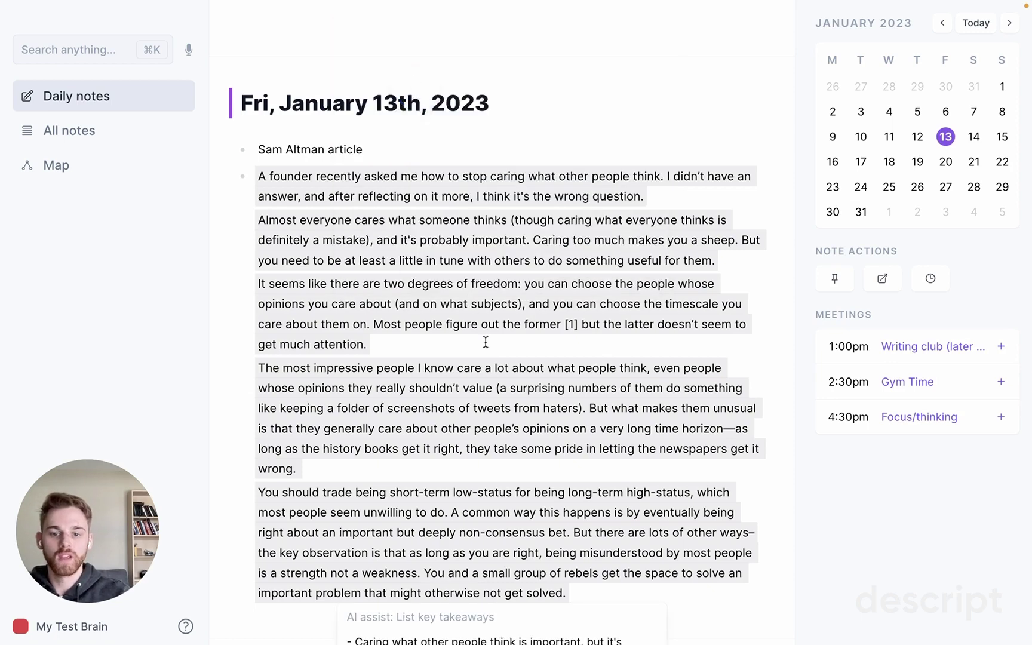
pyautogui.scroll(-2, 511, 449)
pyautogui.scroll(-2, 511, 449)
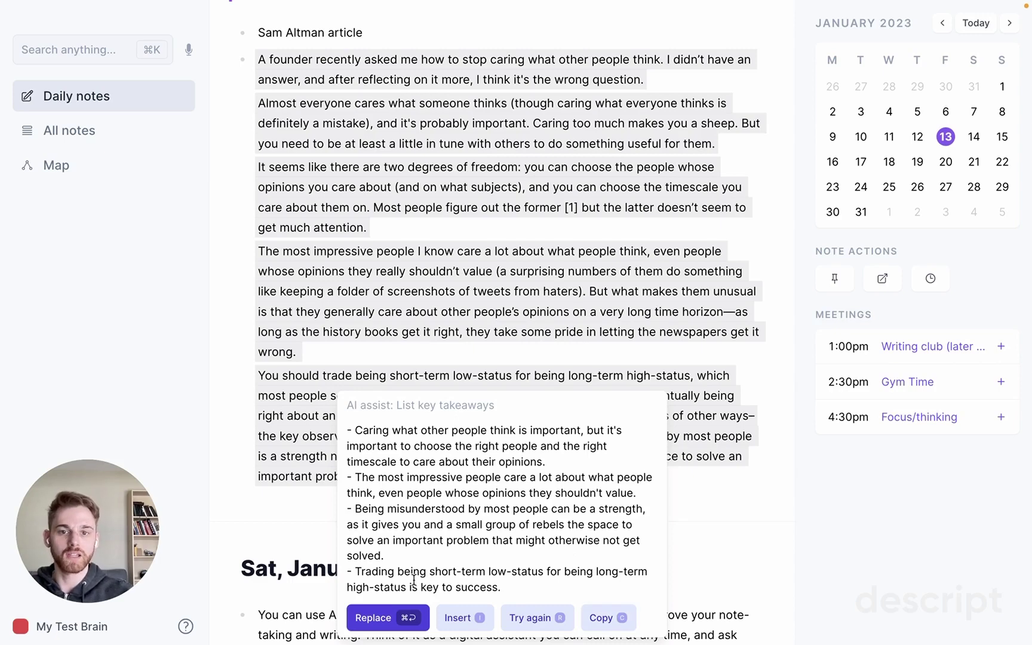
pyautogui.click(387, 621)
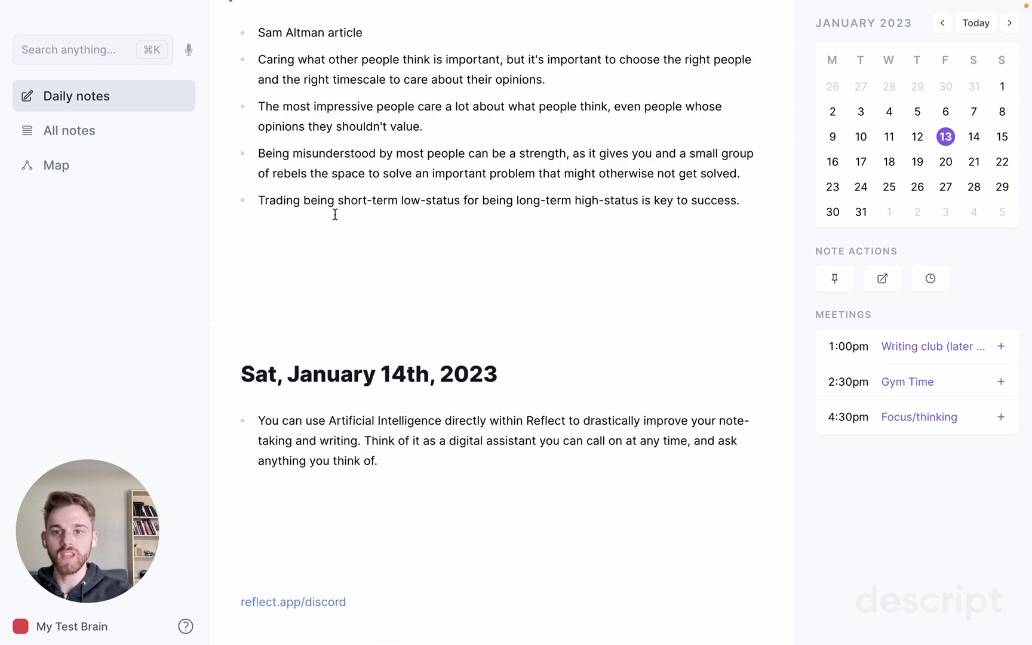
# - Have AI continue the January 14th paragraph in the same style, retry once, and insert it below
pyautogui.scroll(2, 334, 213)
pyautogui.scroll(1, 335, 214)
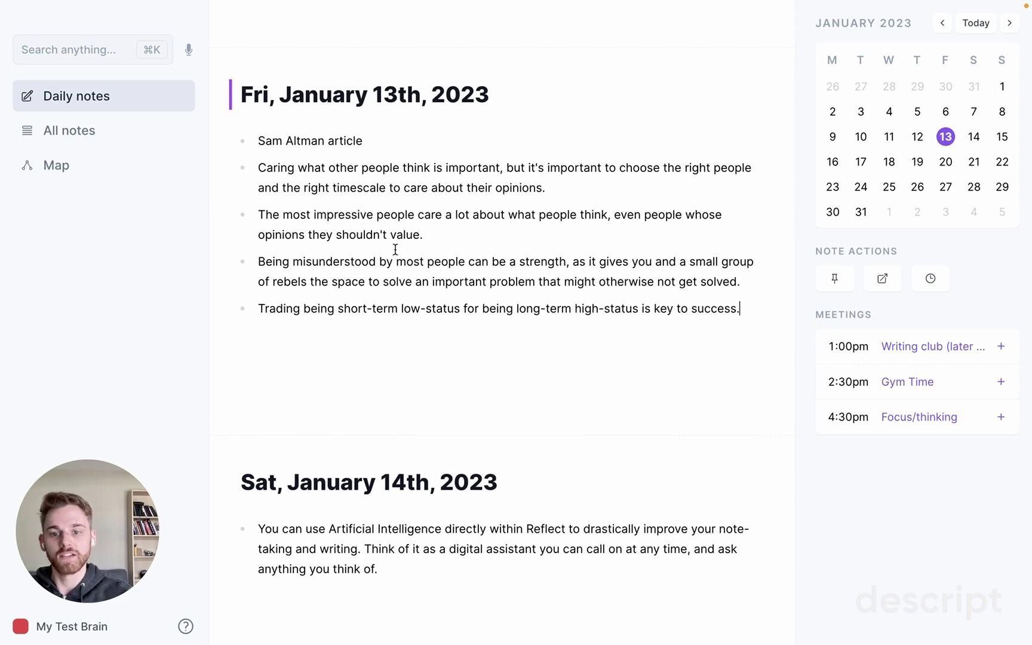
pyautogui.scroll(-2, 395, 249)
pyautogui.scroll(-5, 395, 249)
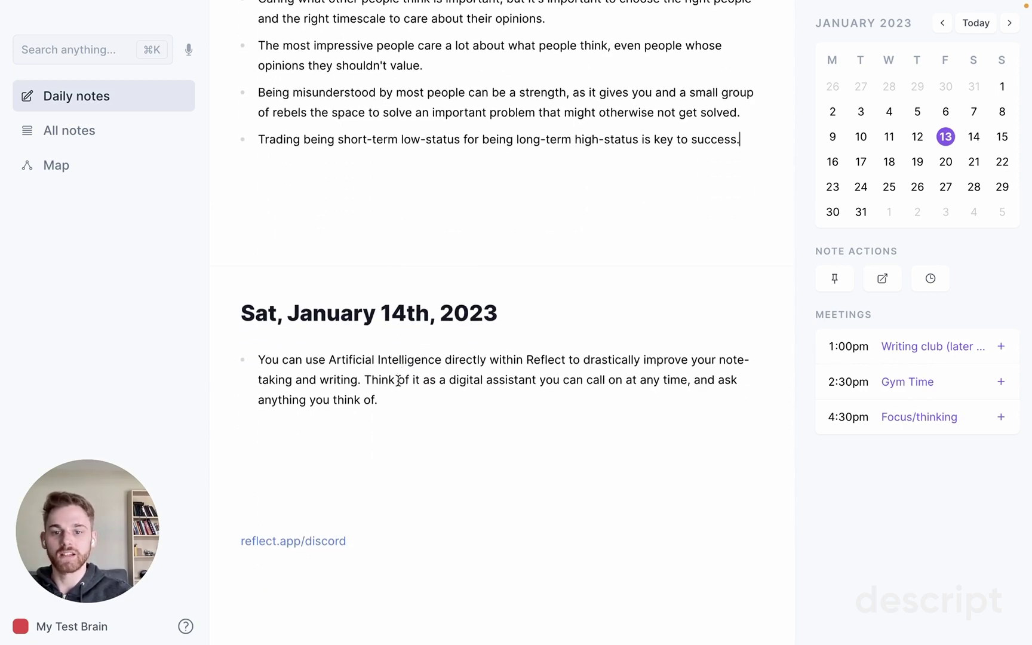
pyautogui.tripleClick(398, 380)
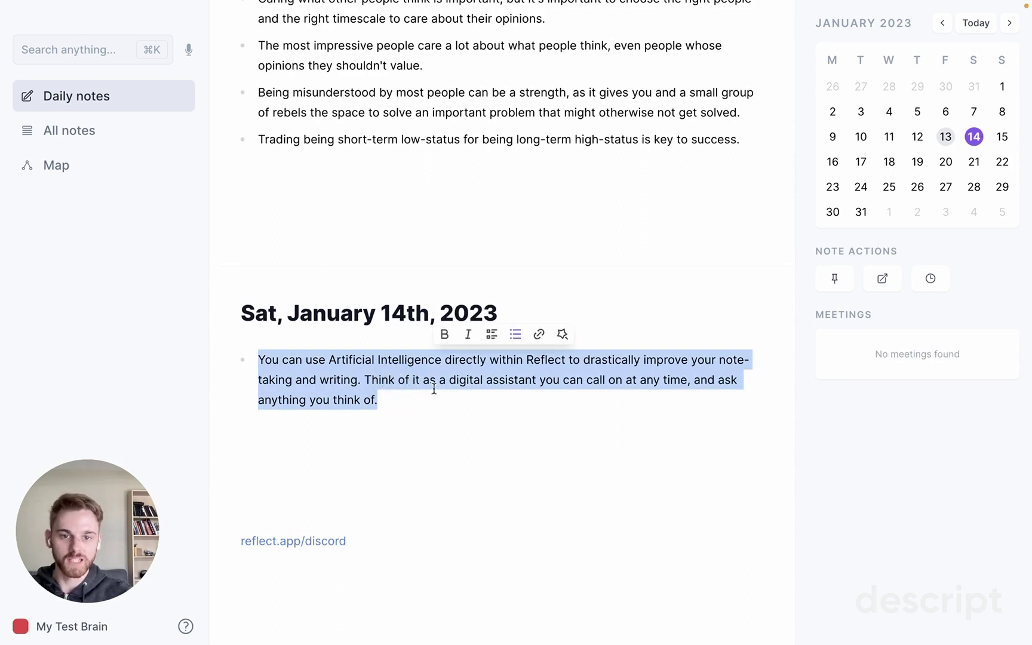
pyautogui.click(562, 335)
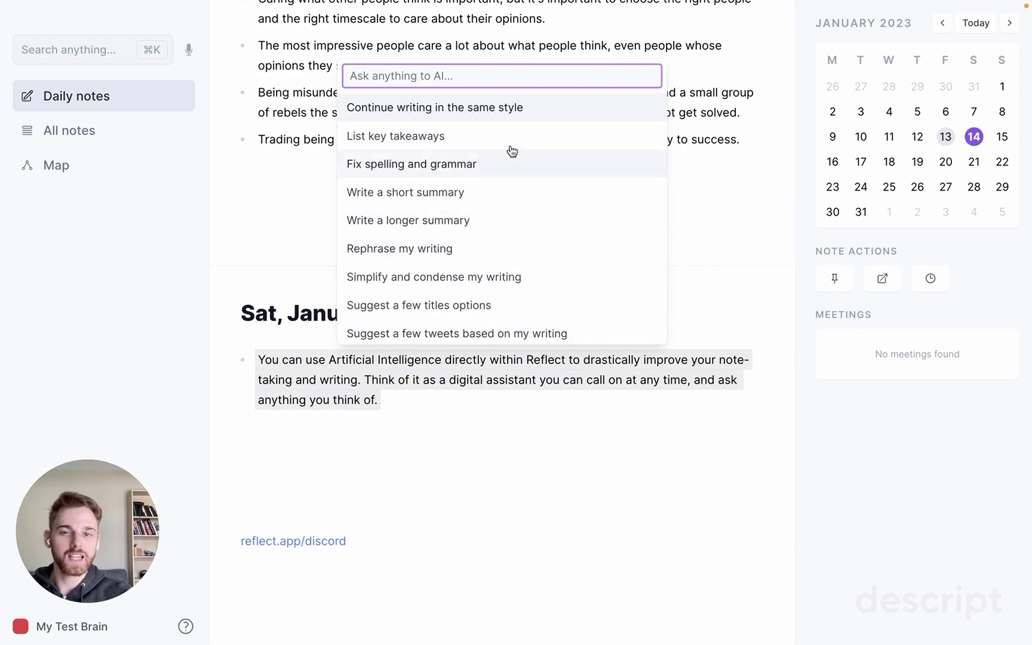
pyautogui.click(501, 115)
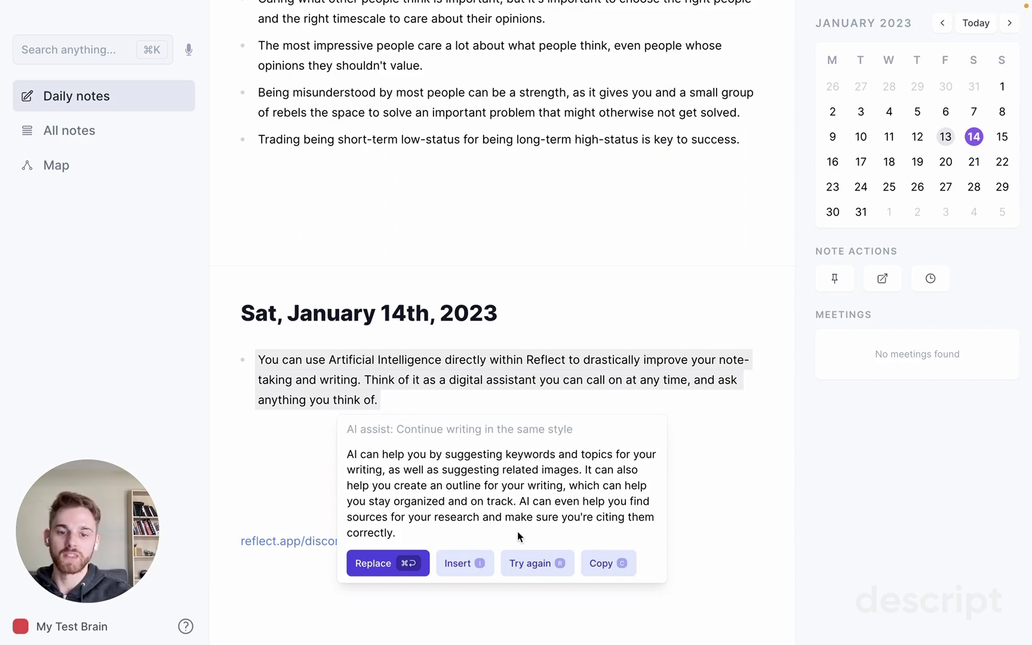
pyautogui.click(544, 572)
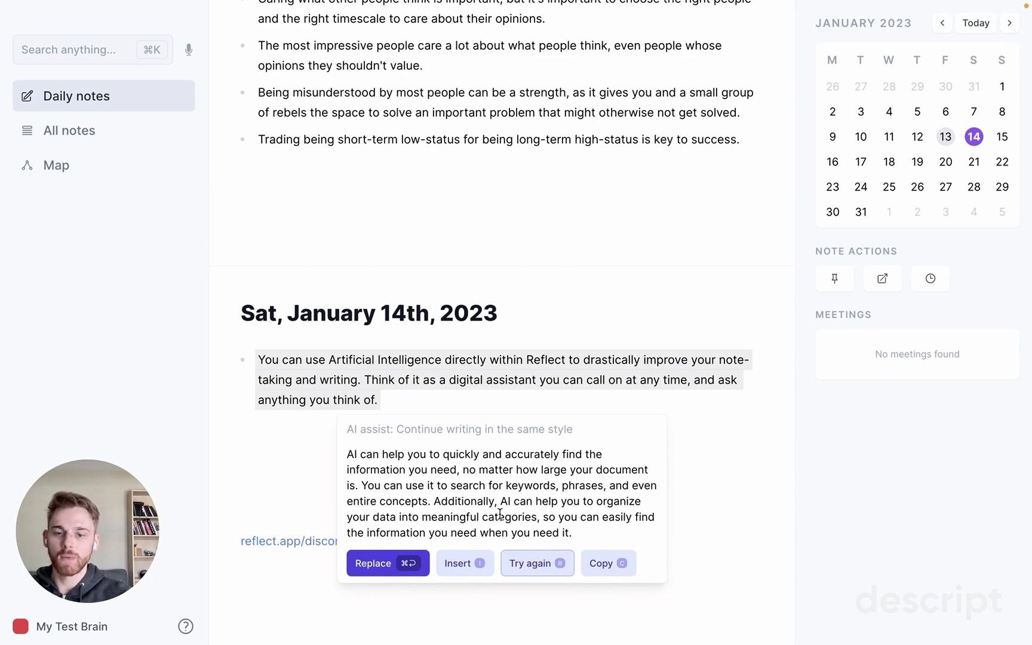
pyautogui.click(480, 572)
pyautogui.scroll(-2, 476, 566)
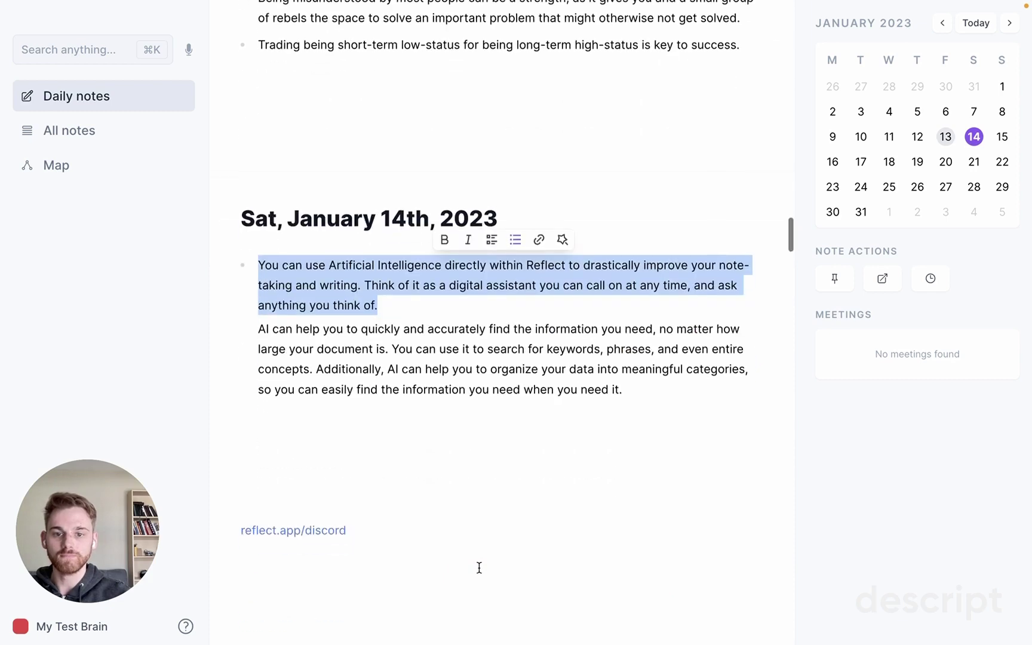
pyautogui.click(350, 458)
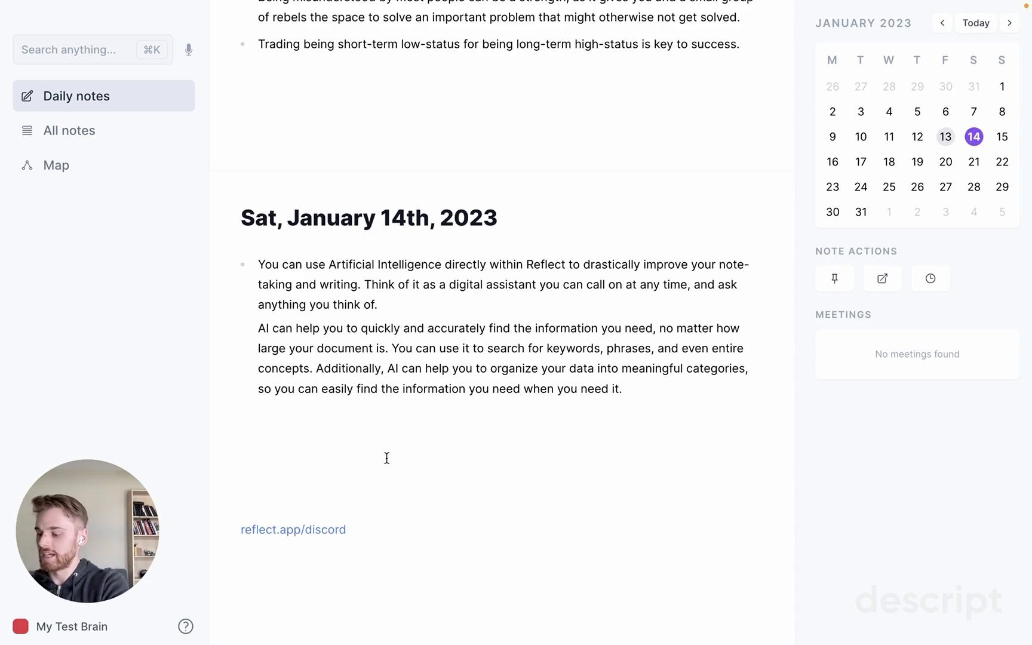
pyautogui.press('super+j')
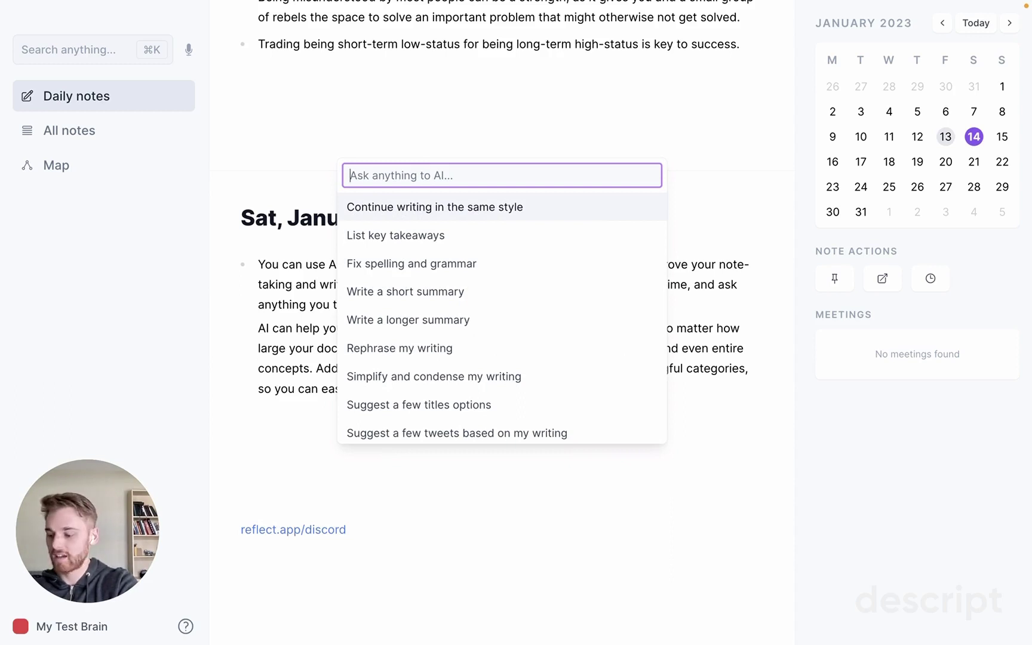
pyautogui.write('write me ')
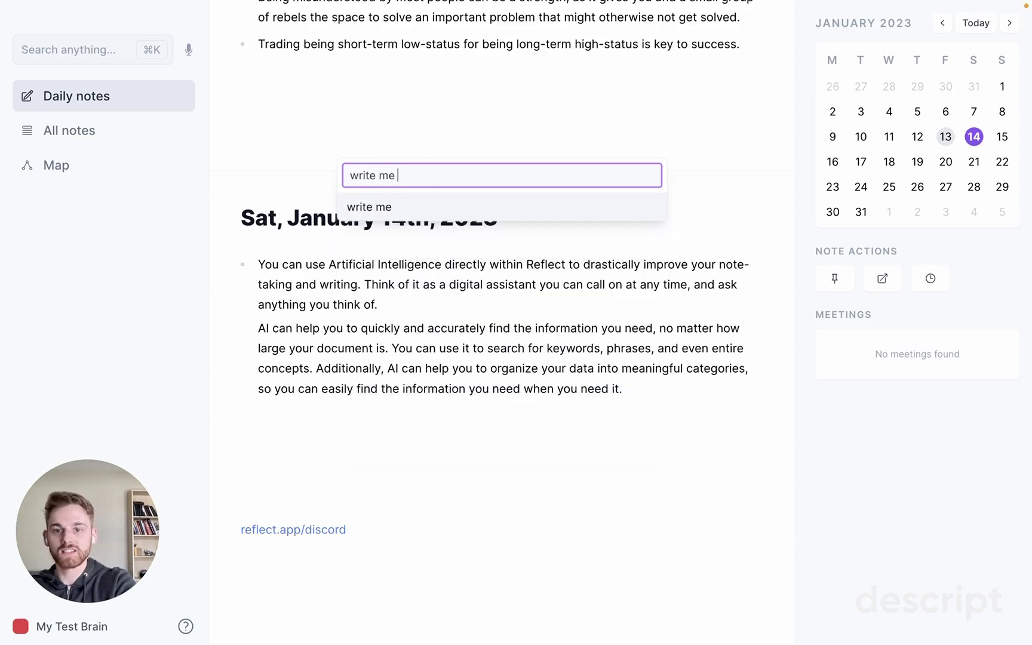
pyautogui.write('a poem abo')
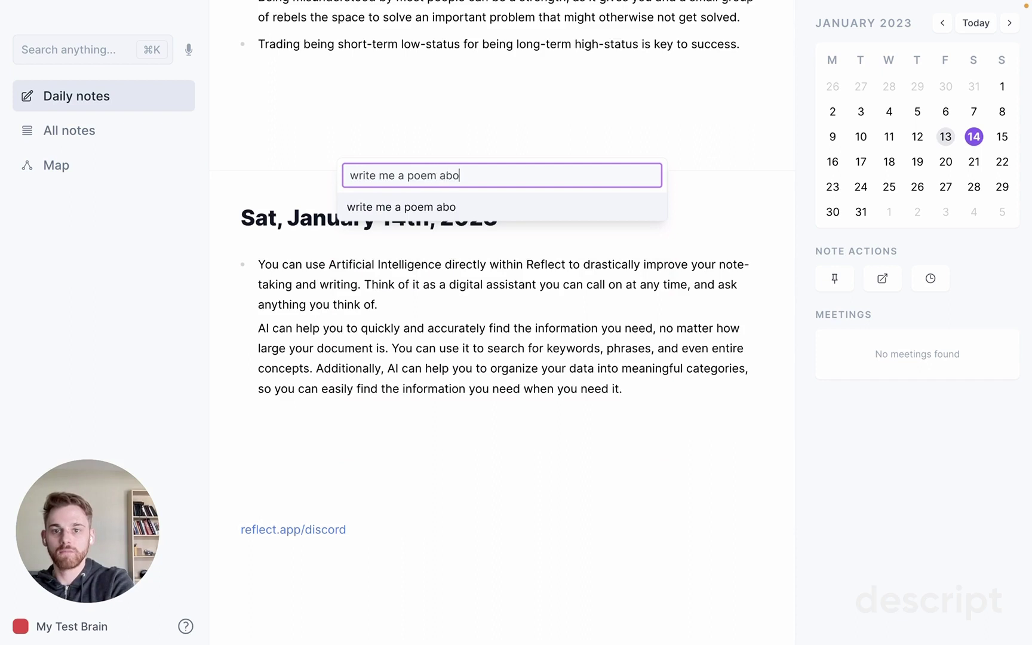
pyautogui.write('ut note taking i')
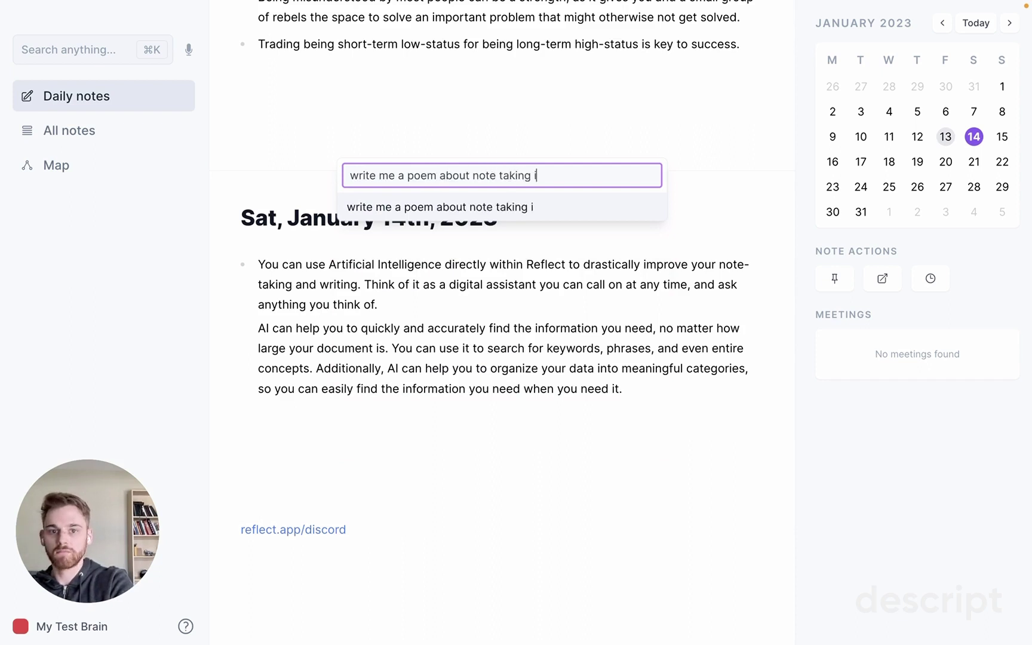
pyautogui.write('n arabic')
pyautogui.press('Return')
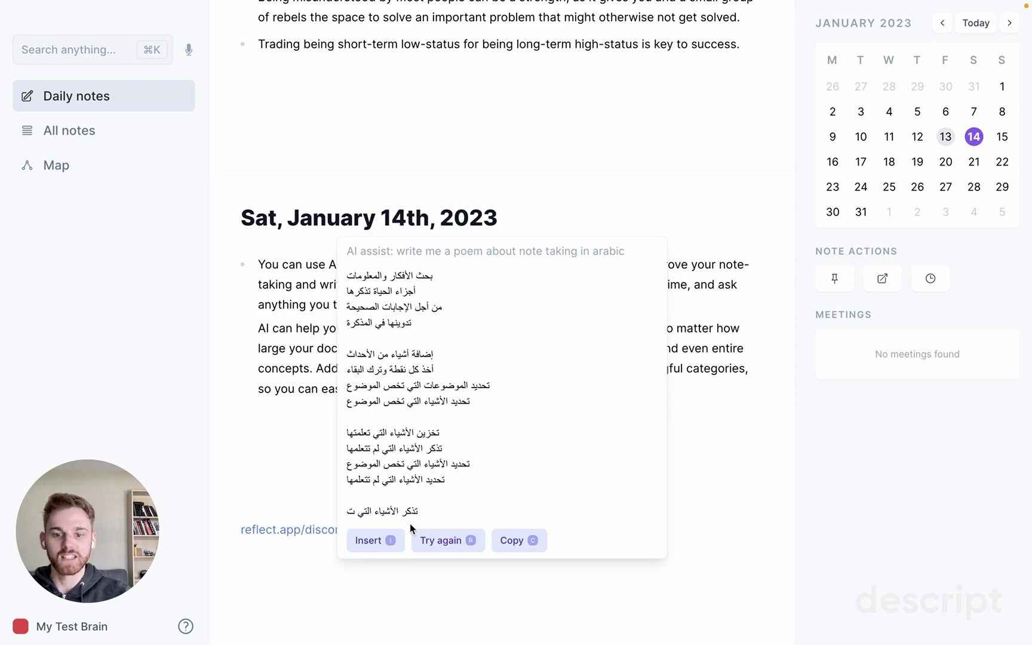
pyautogui.click(517, 544)
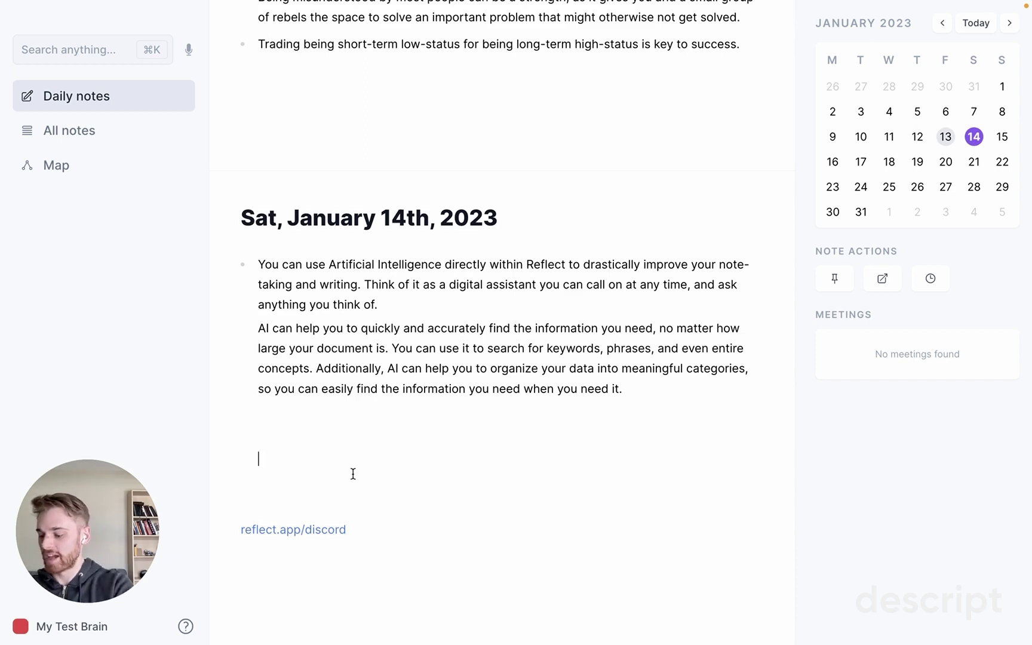
# - Generate an AI email from the prompt 'podcast guest invitation' and insert it into the note
pyautogui.press('super+j')
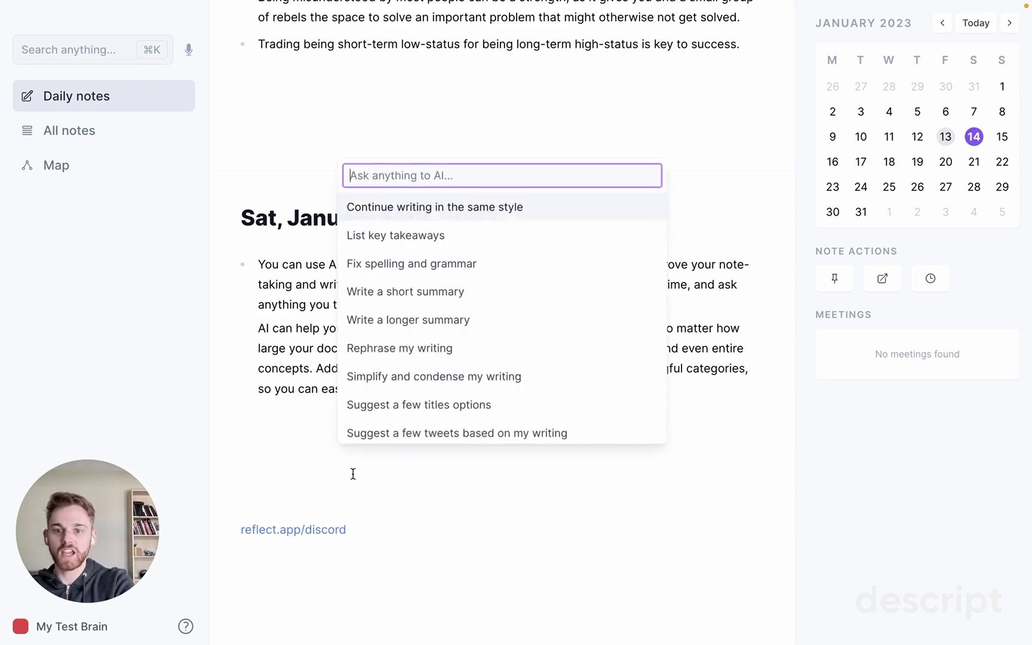
pyautogui.write('email')
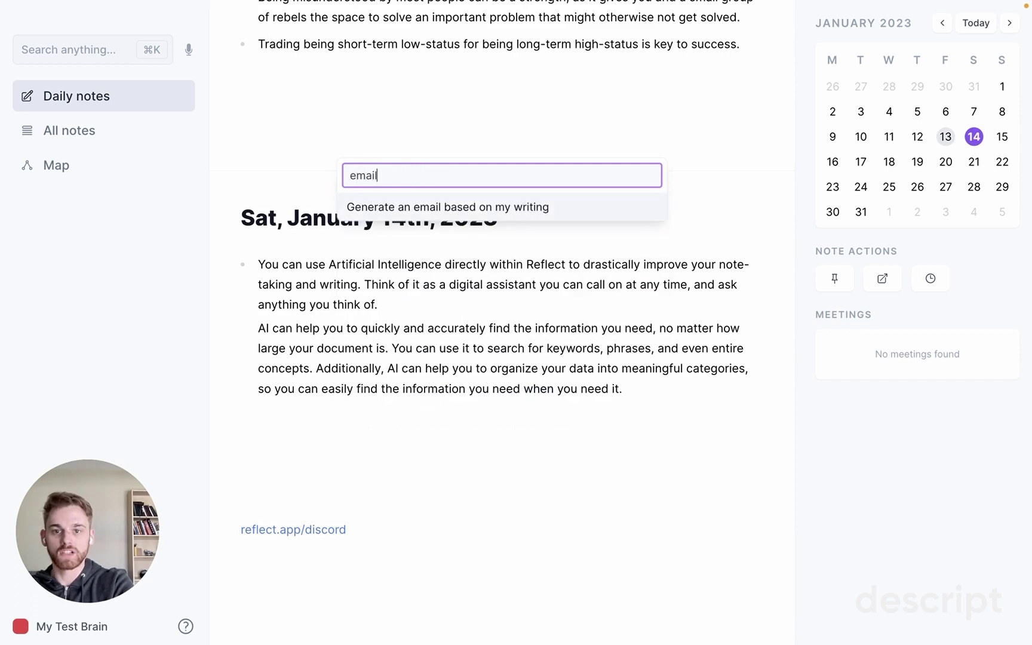
pyautogui.press('Return')
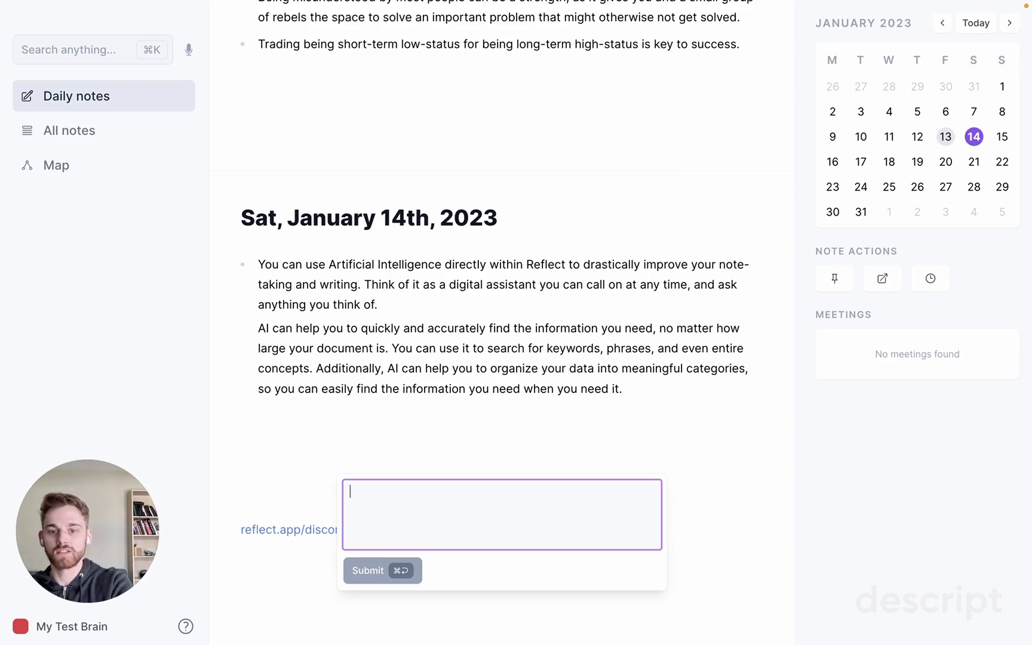
pyautogui.write('podcast ')
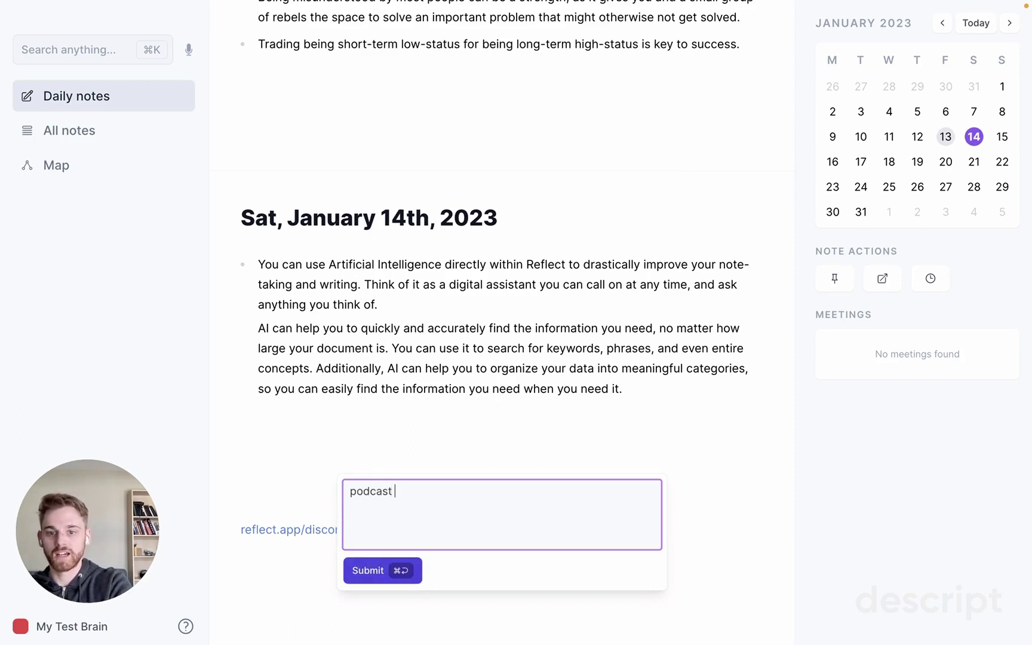
pyautogui.write('guest invitation')
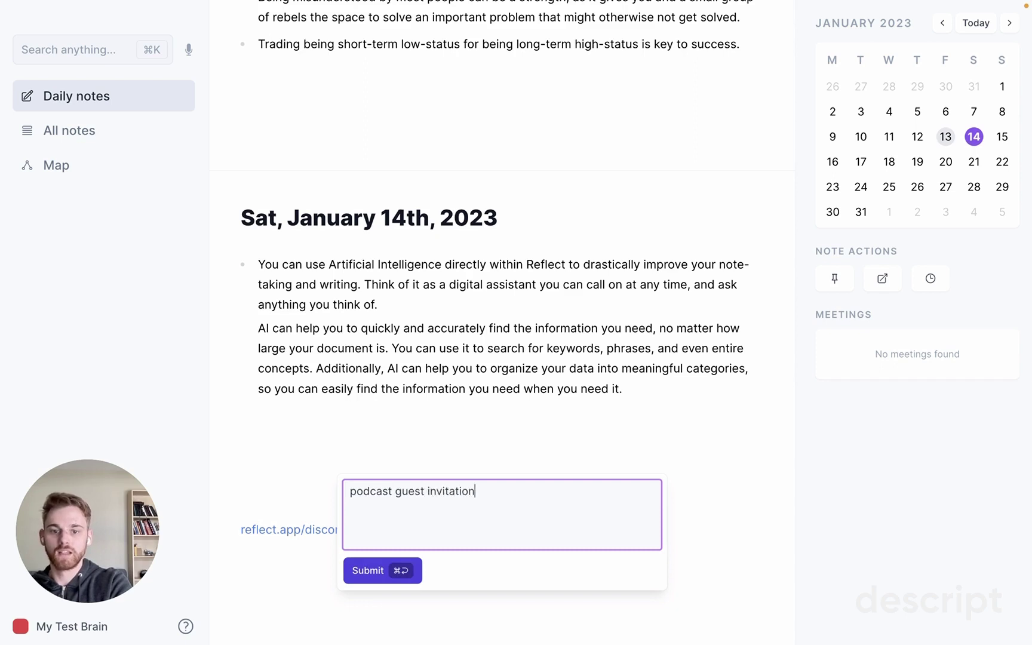
pyautogui.press('super+Return')
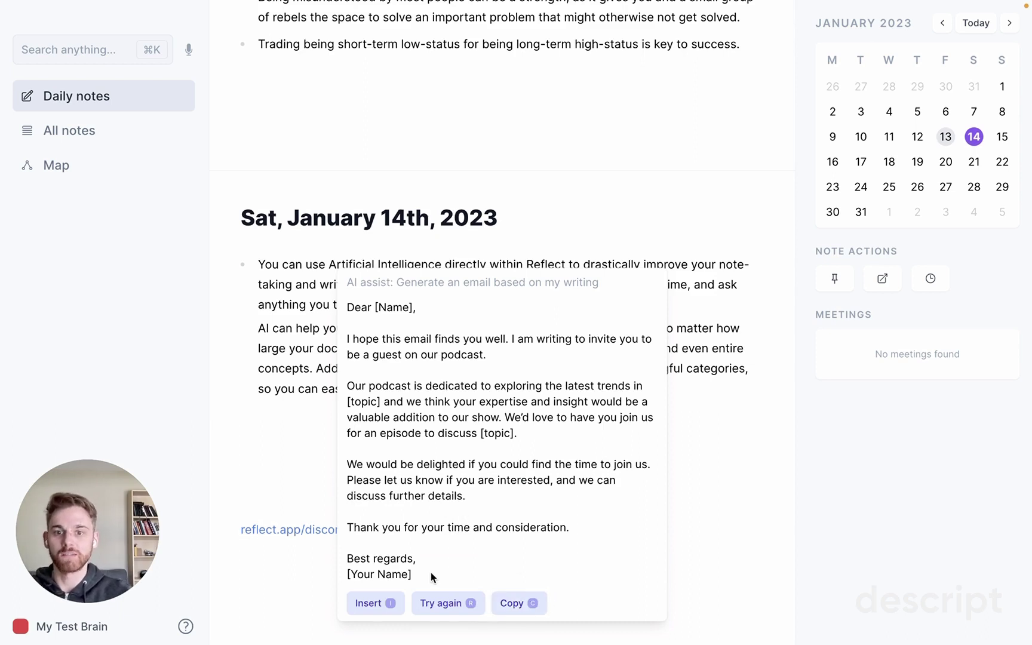
pyautogui.click(375, 603)
pyautogui.scroll(-4, 378, 603)
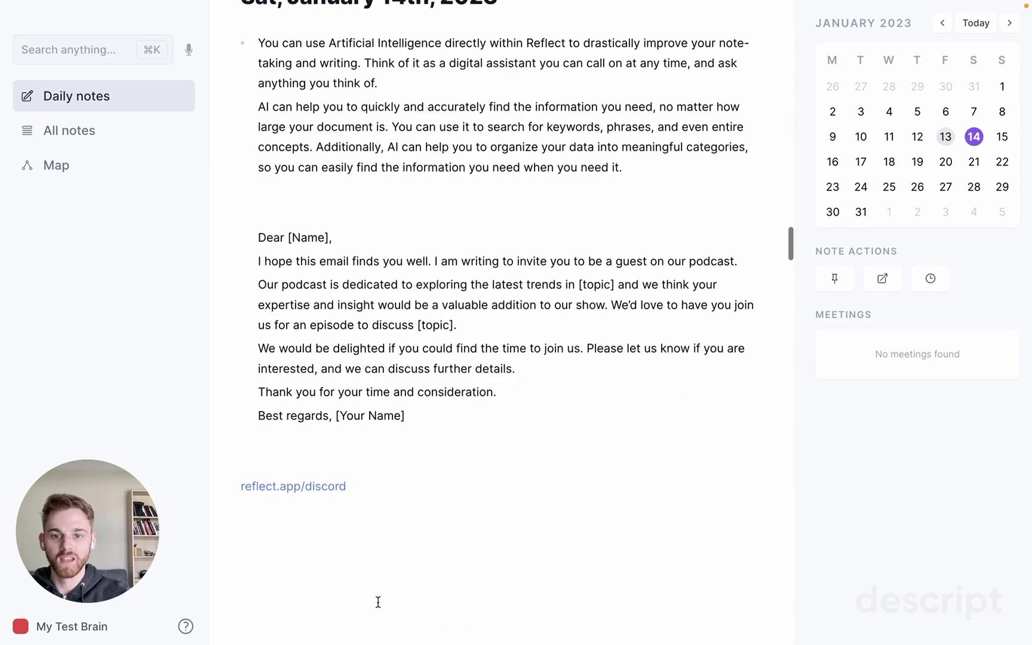
pyautogui.scroll(-2, 377, 602)
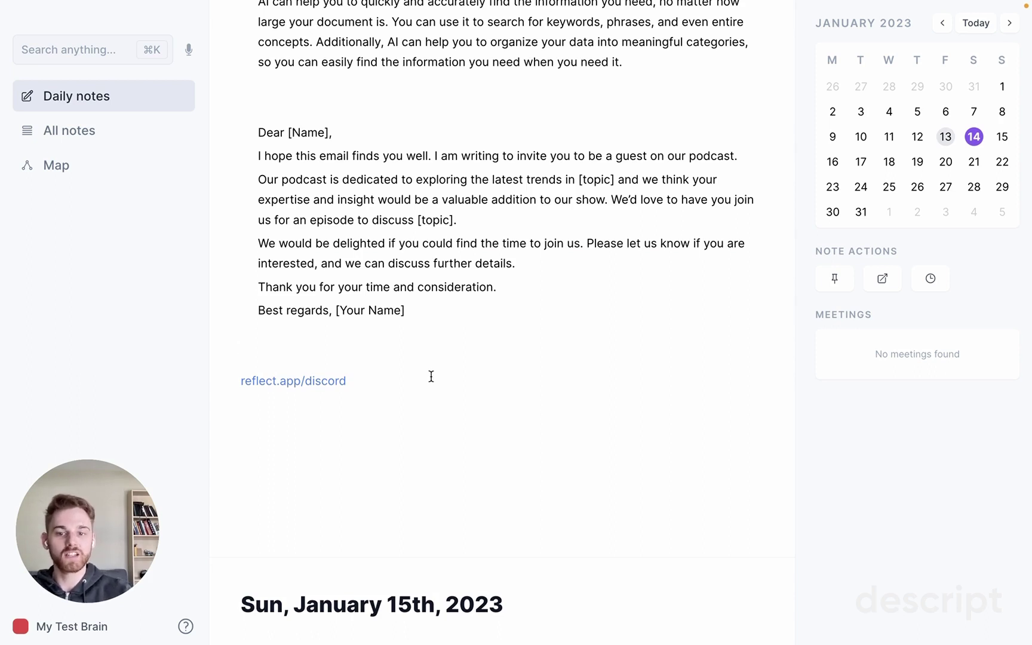
pyautogui.tripleClick(374, 381)
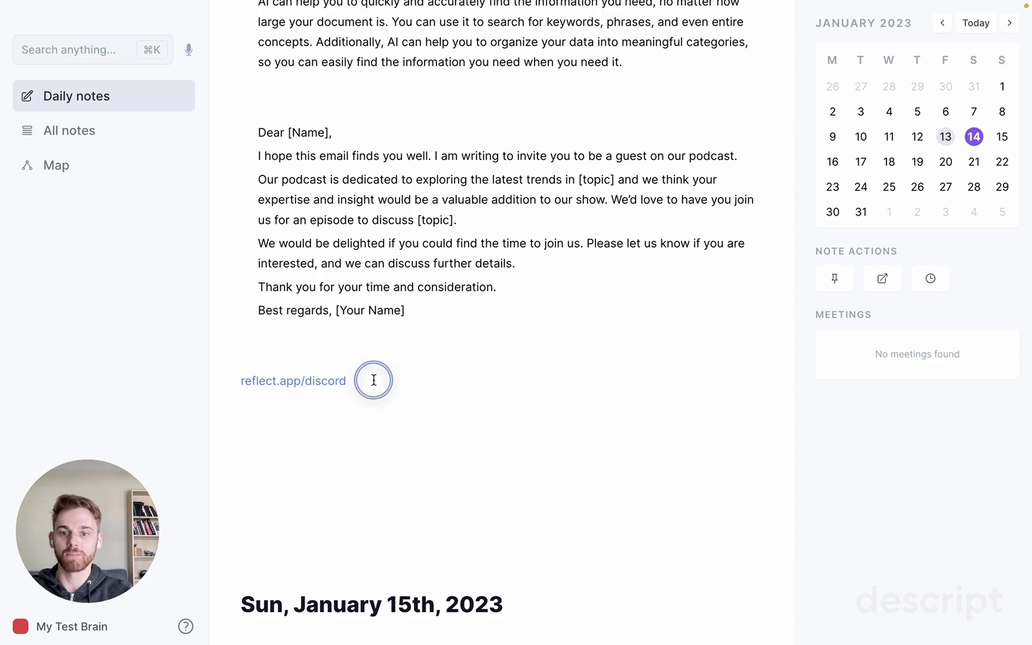